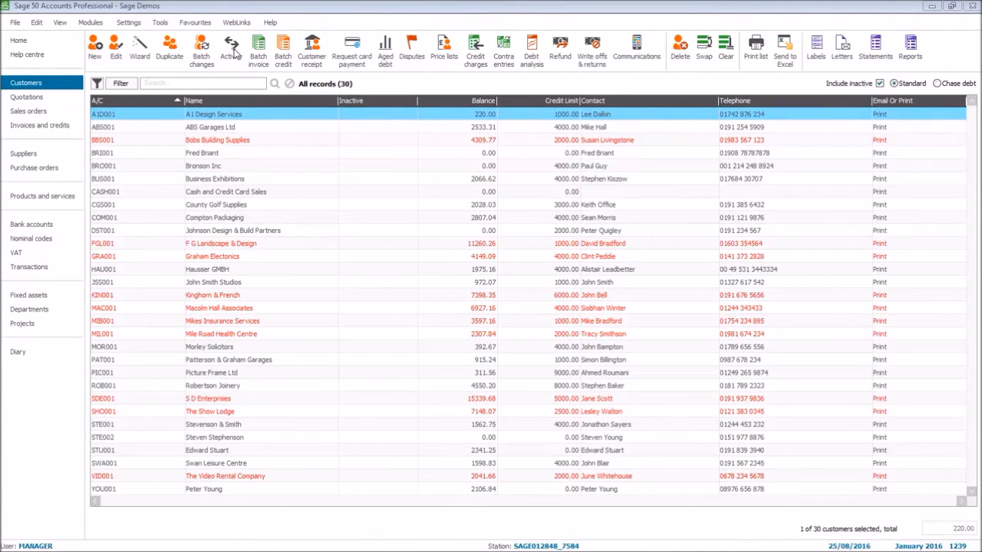
- Show A1 Design Services' activity and select sales invoice 1235 in the list
left_click(231, 53)
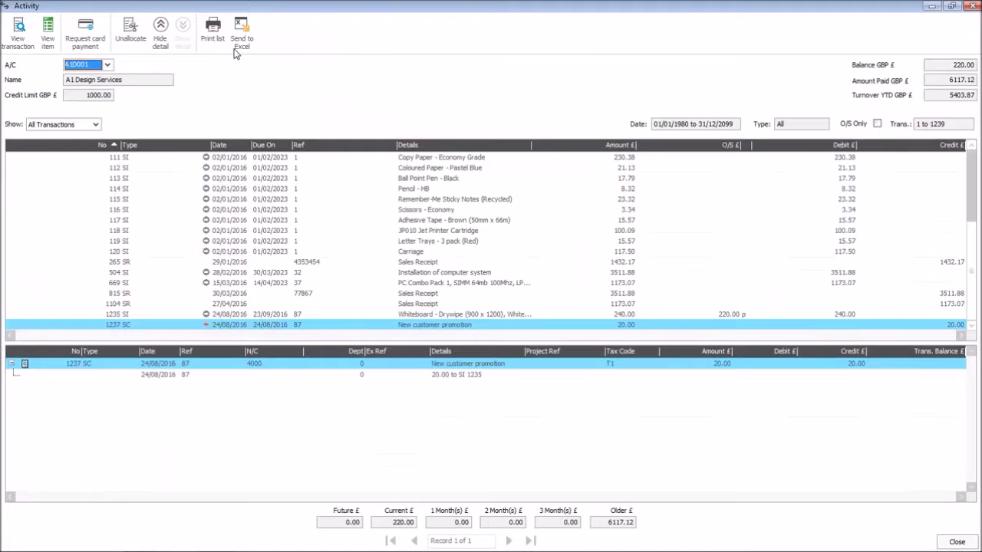
left_click(267, 315)
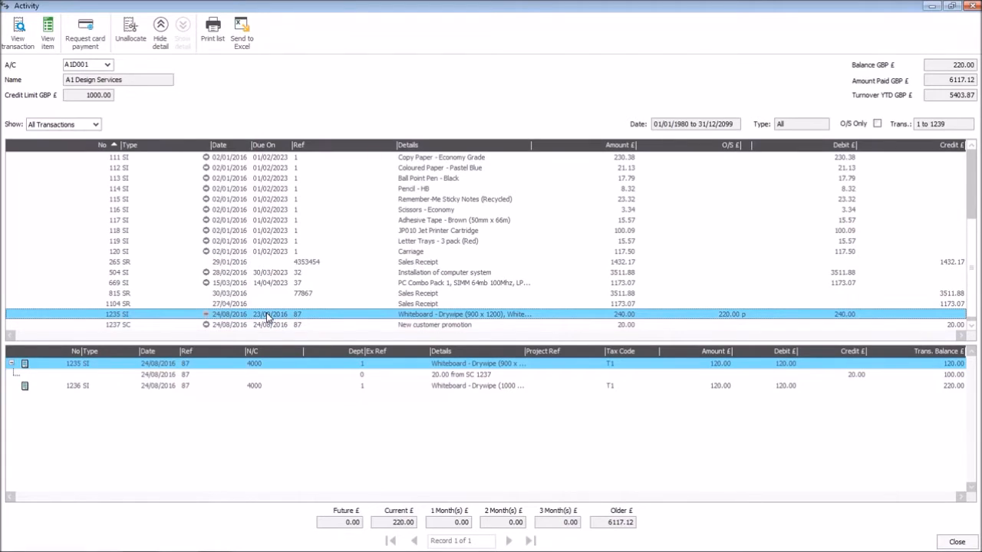
- View invoice 1235, inspect item line 1236, then close the line and invoice details
left_click(18, 37)
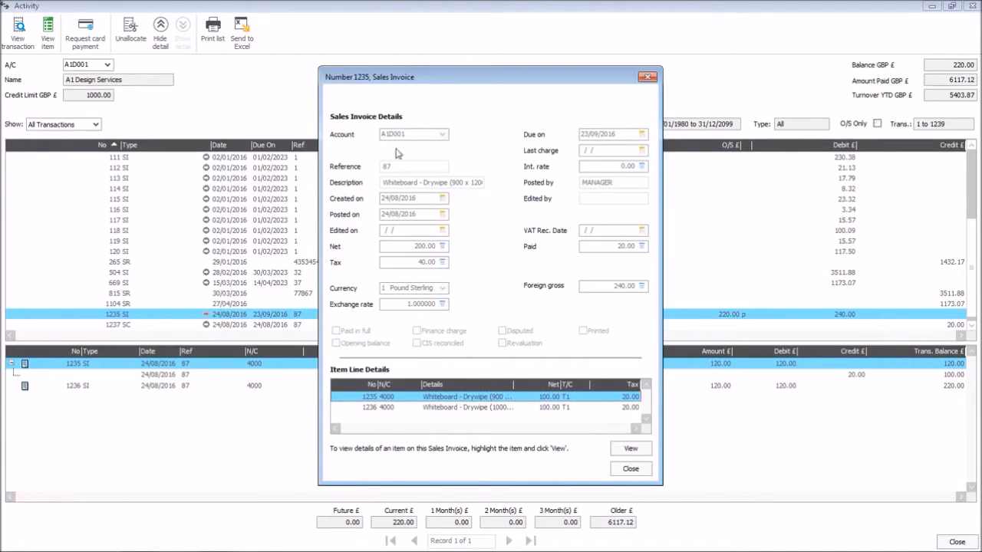
left_click(494, 409)
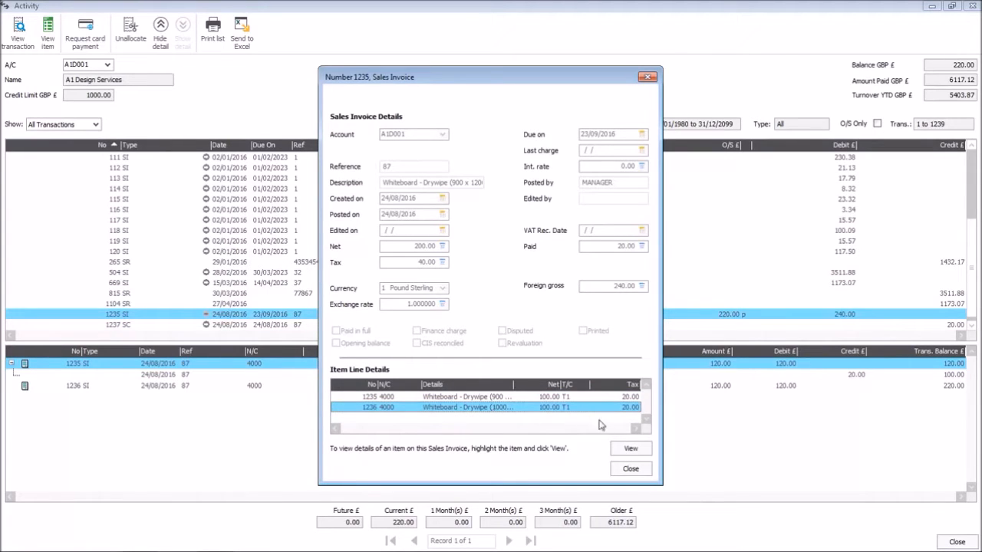
left_click(630, 448)
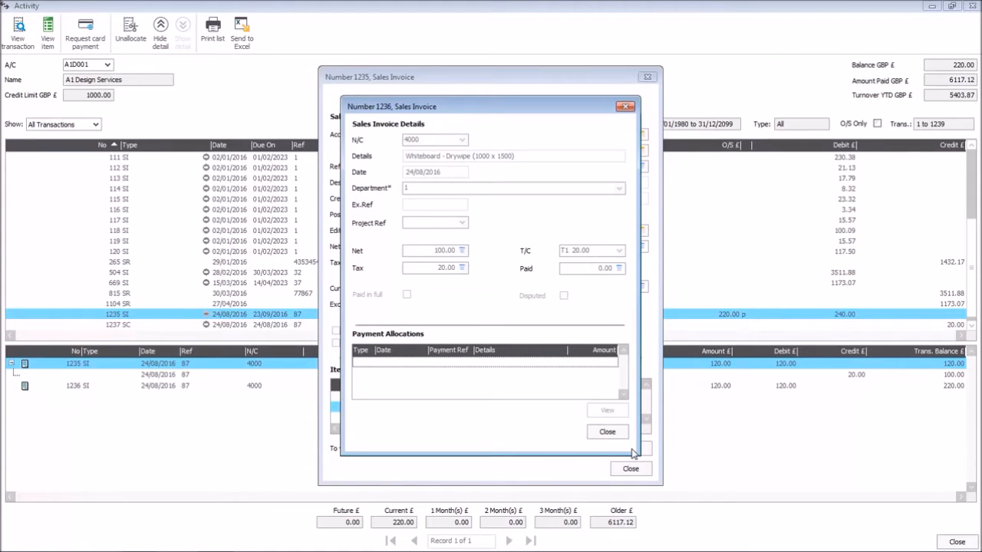
left_click(607, 432)
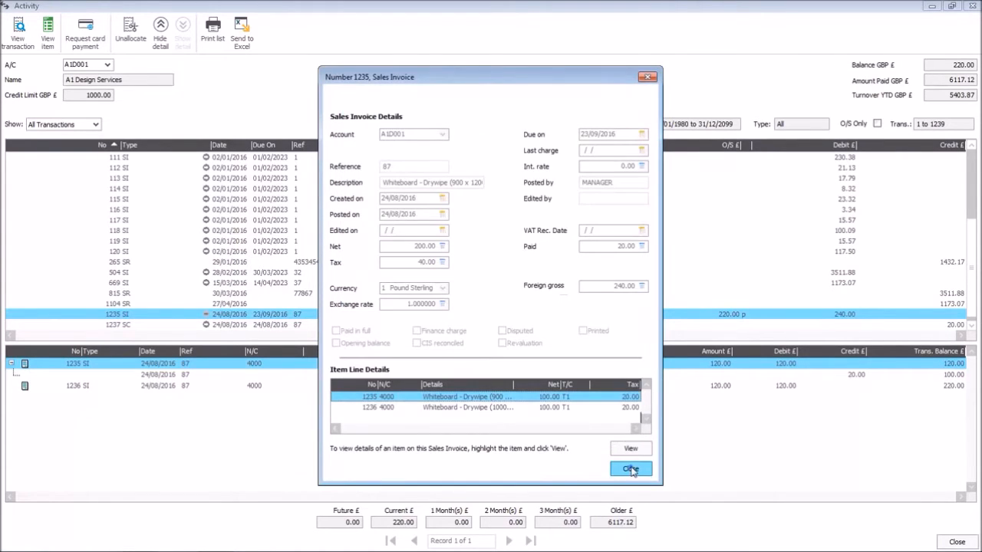
left_click(630, 469)
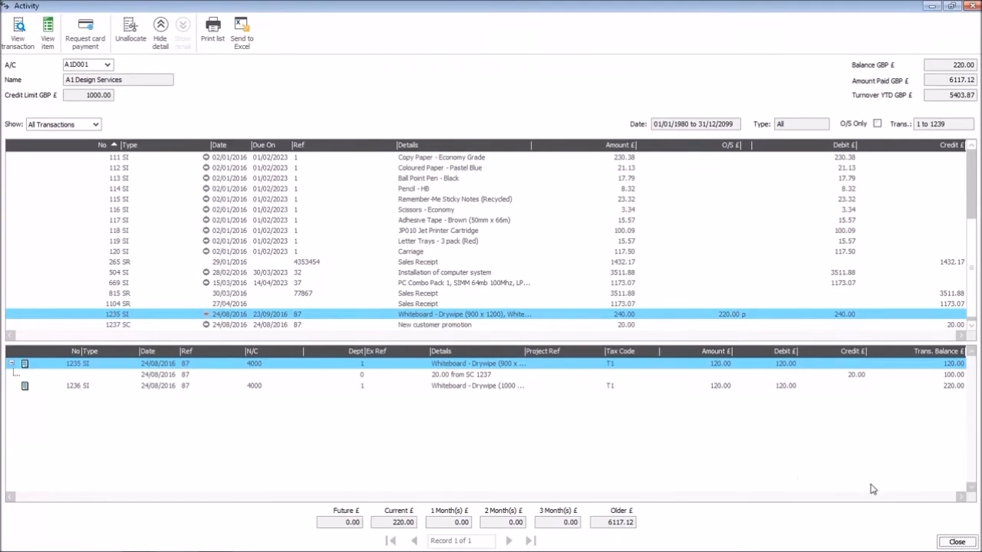
- Review A1D001's activity inside its customer record, close it and go to Suppliers
left_click(956, 542)
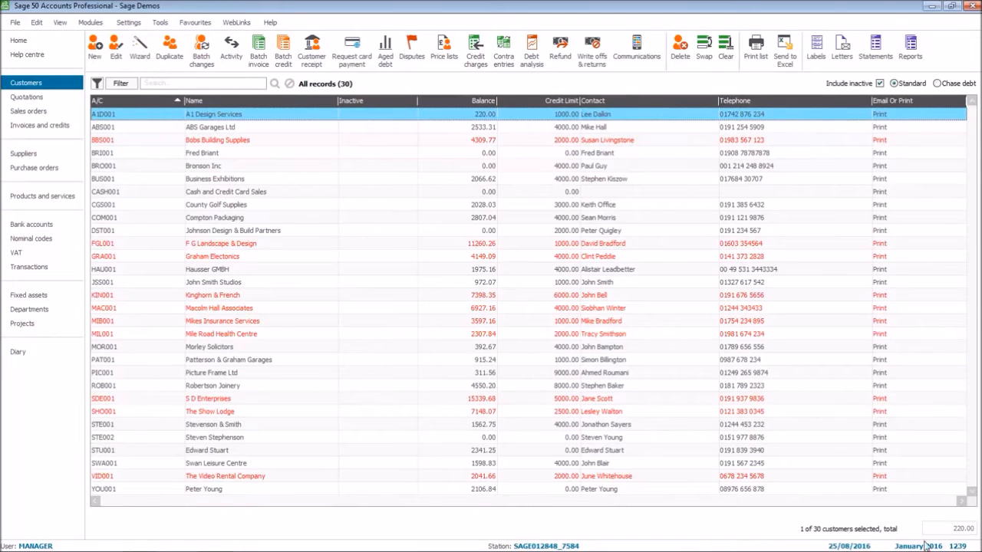
double_click(215, 115)
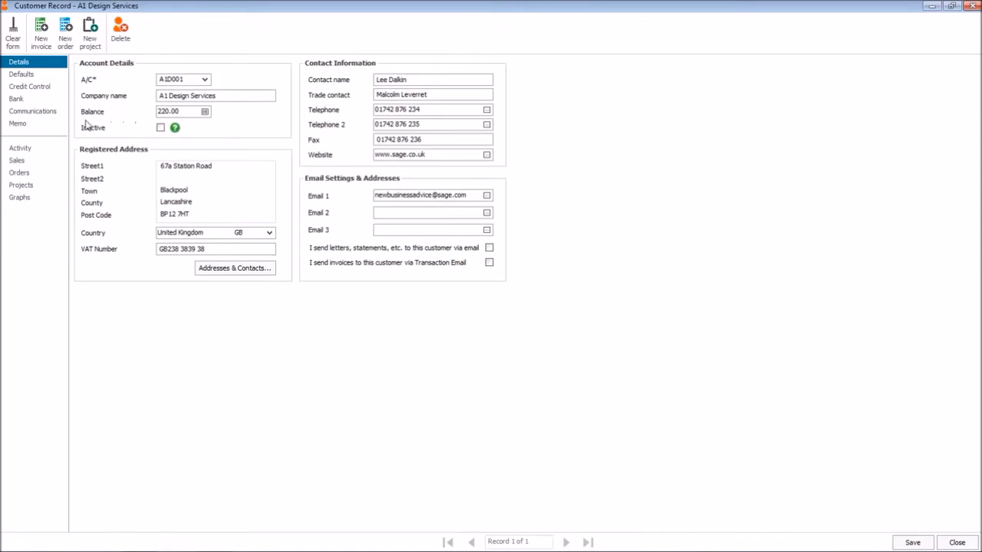
left_click(20, 148)
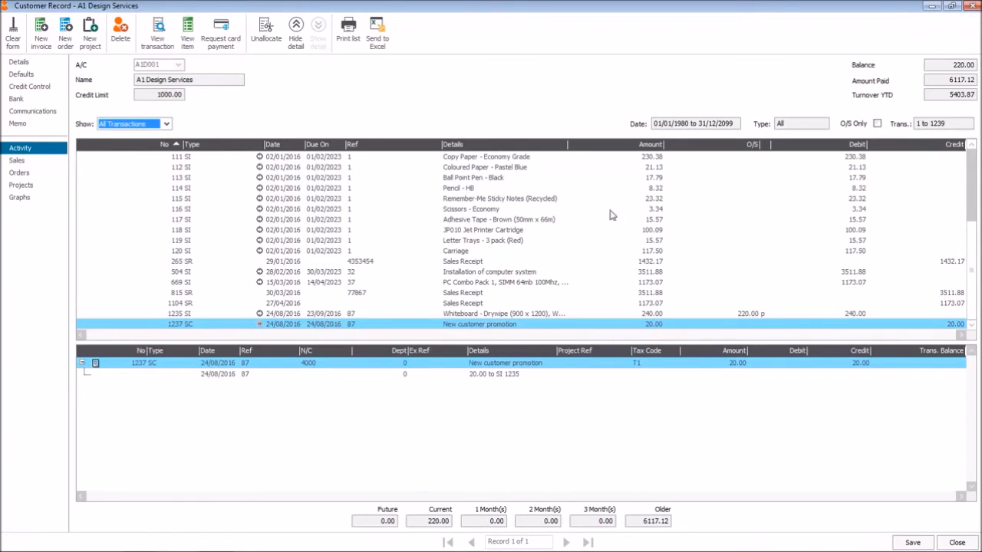
left_click(956, 543)
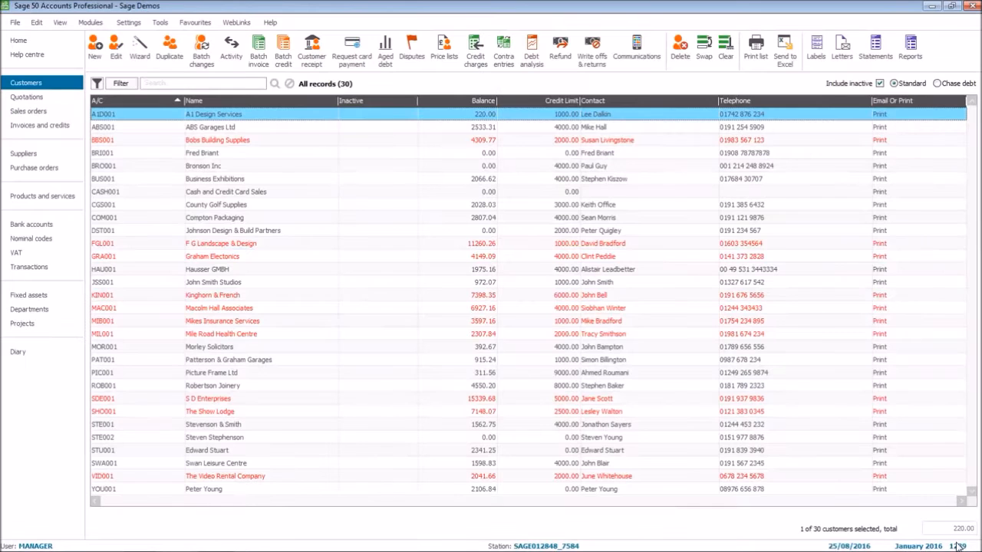
left_click(24, 153)
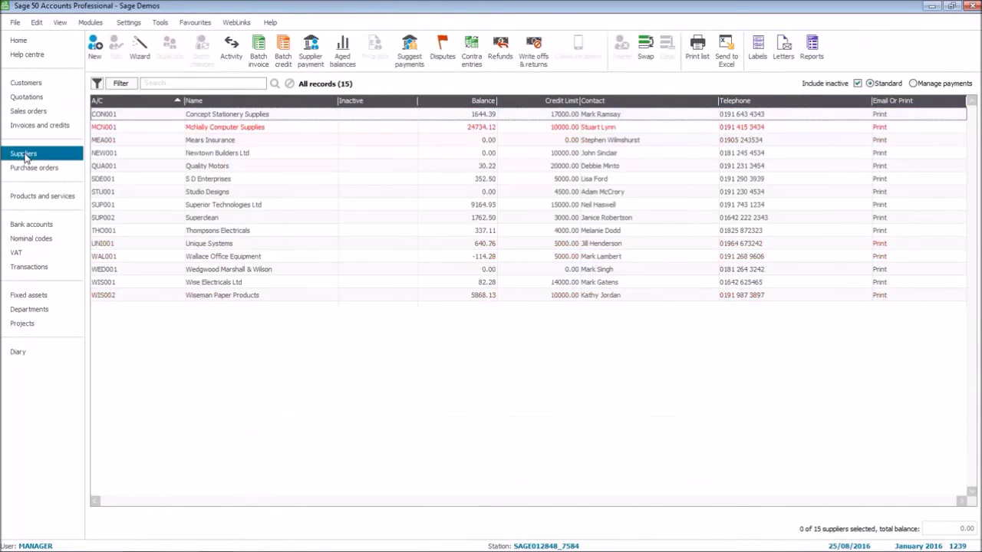
- Review Concept Stationery Supplies' activity, close it and go to Nominal codes
left_click(221, 114)
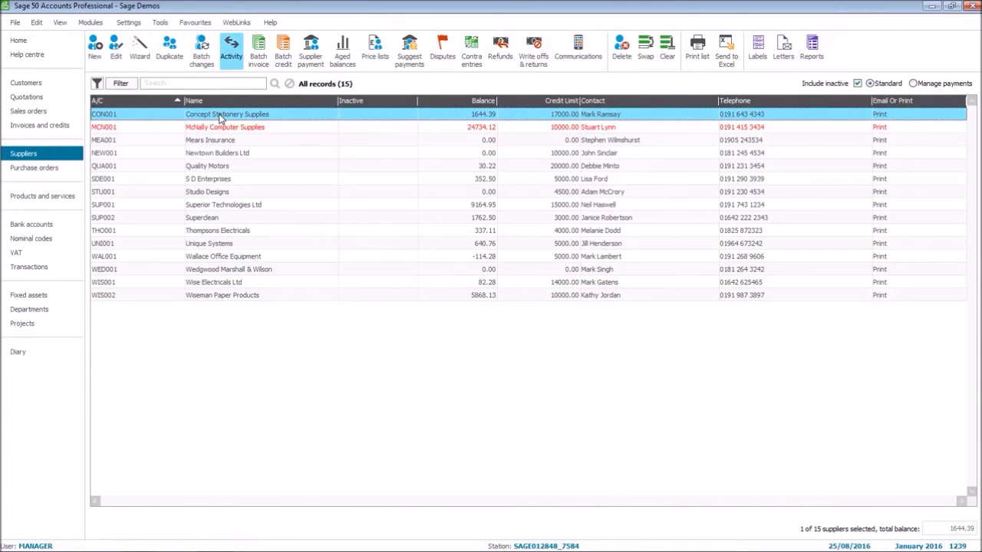
left_click(231, 56)
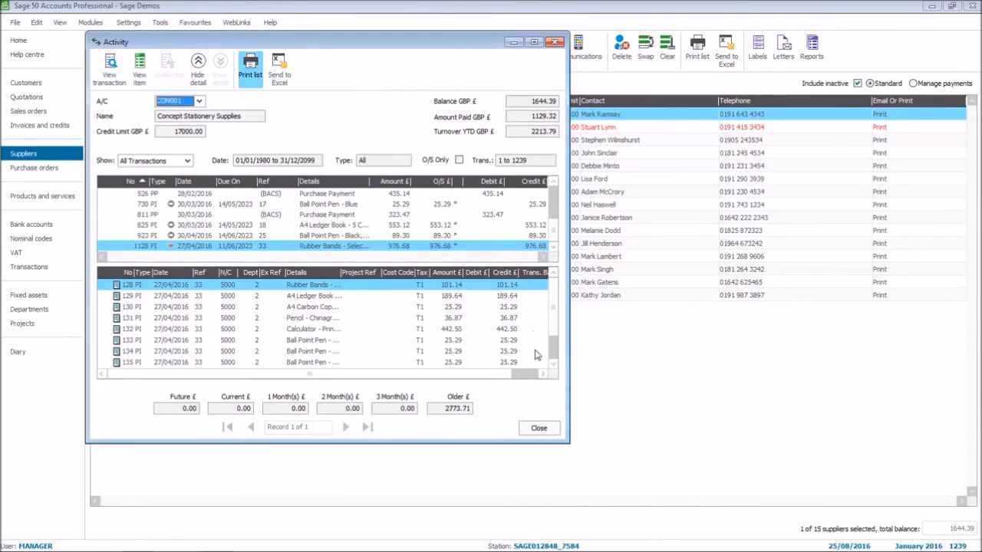
left_click(539, 429)
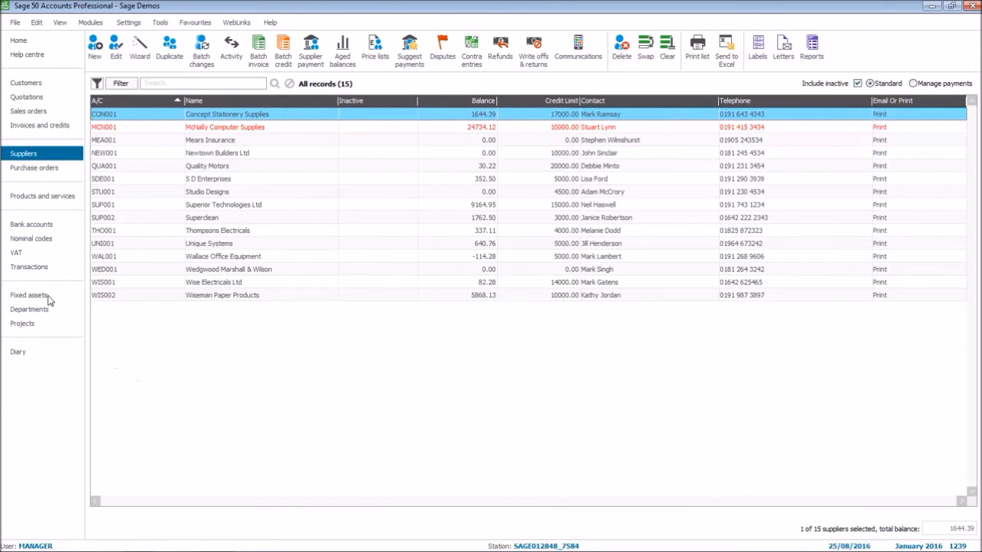
left_click(37, 239)
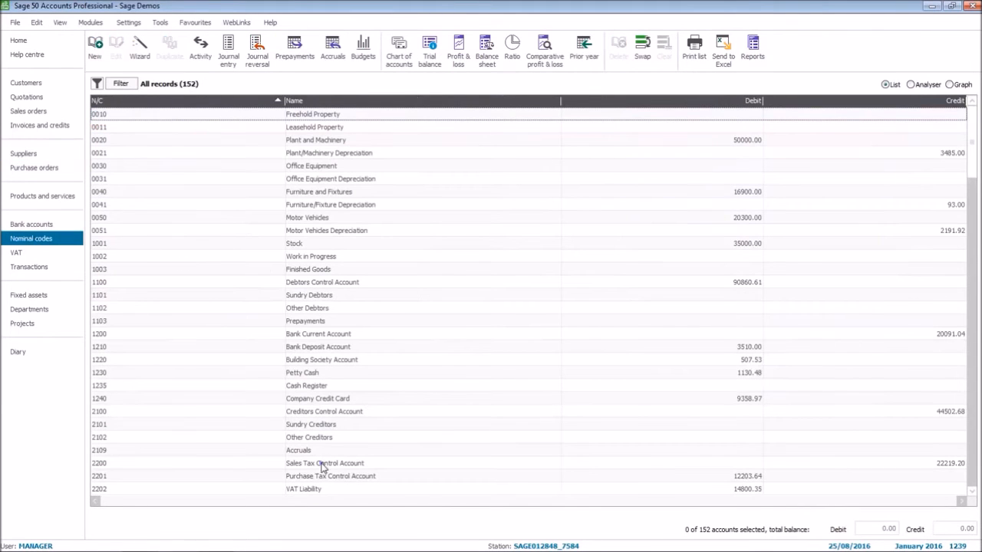
- Review the activity of 2200 Sales Tax Control Account and close it
left_click(324, 468)
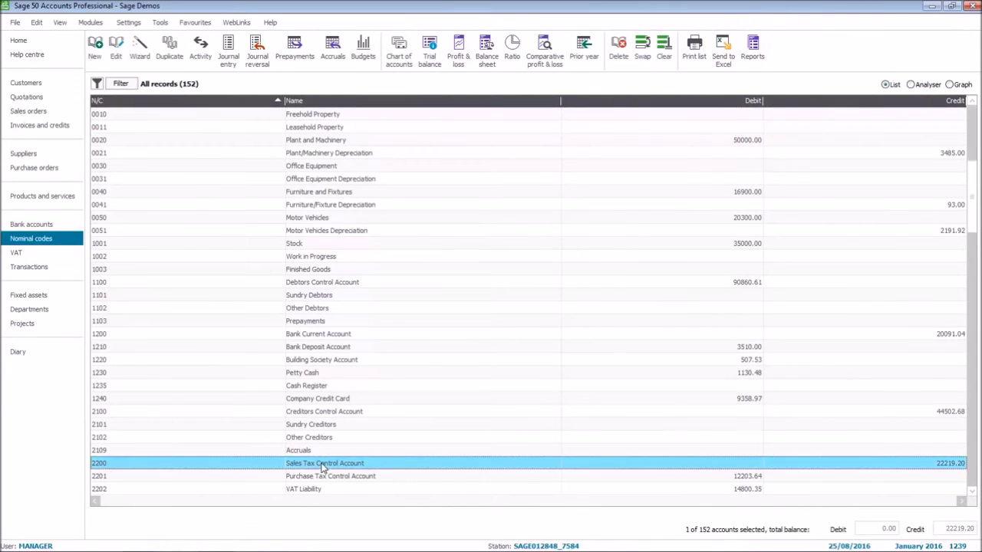
left_click(200, 50)
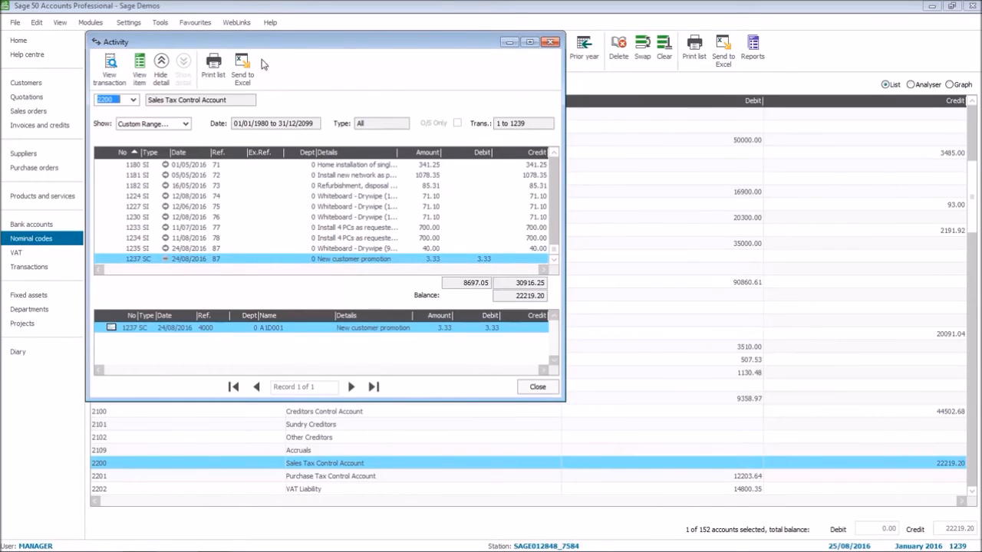
left_click(537, 388)
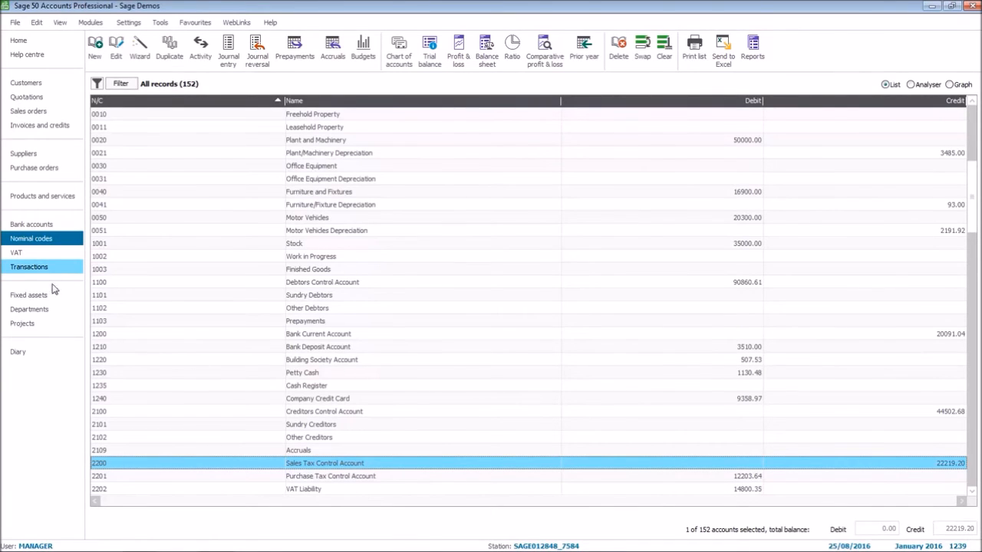
- In Bank accounts, review 1200 Bank Current Account's activity and close it
left_click(31, 225)
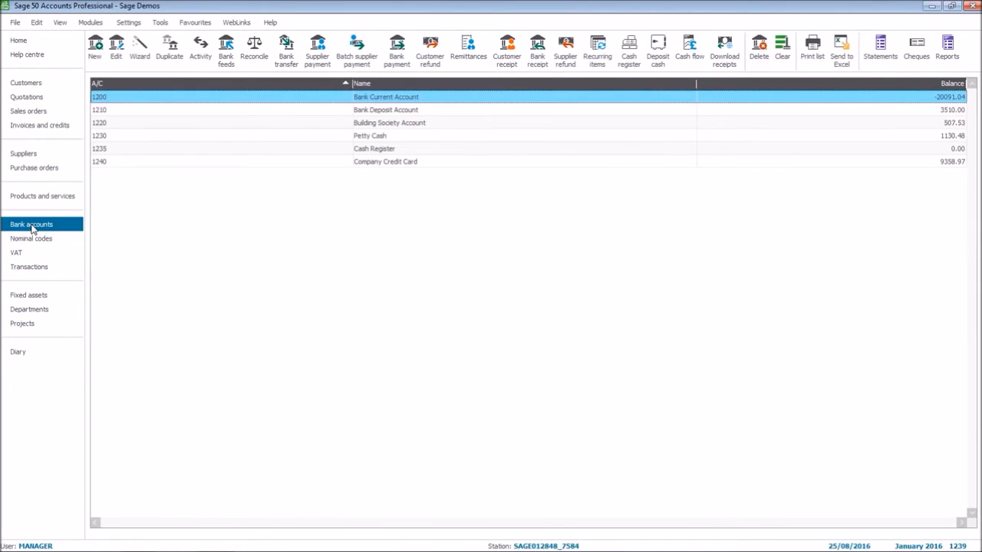
left_click(200, 48)
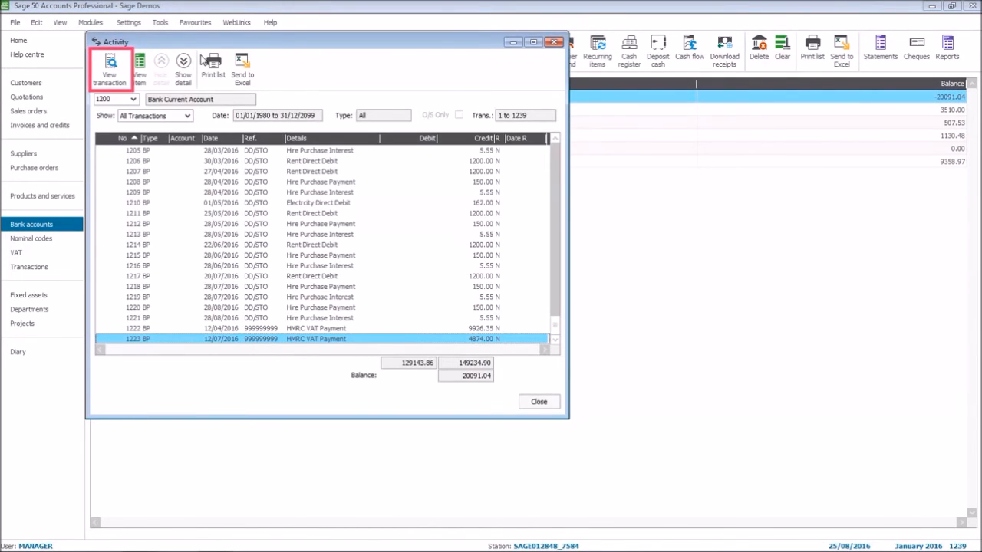
left_click(539, 402)
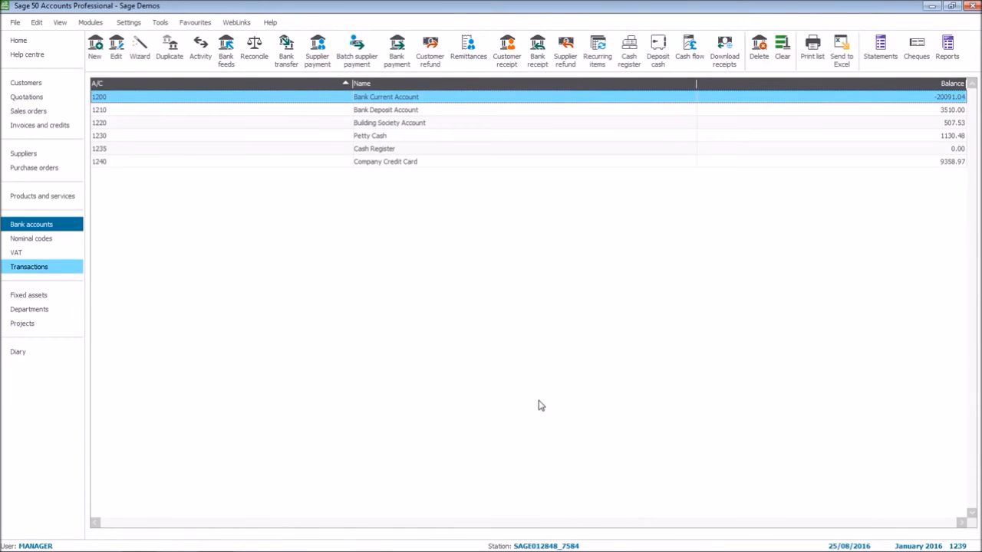
- From the Transactions list, select transaction 1236 and view its sales invoice 1235 for A1D001
left_click(33, 270)
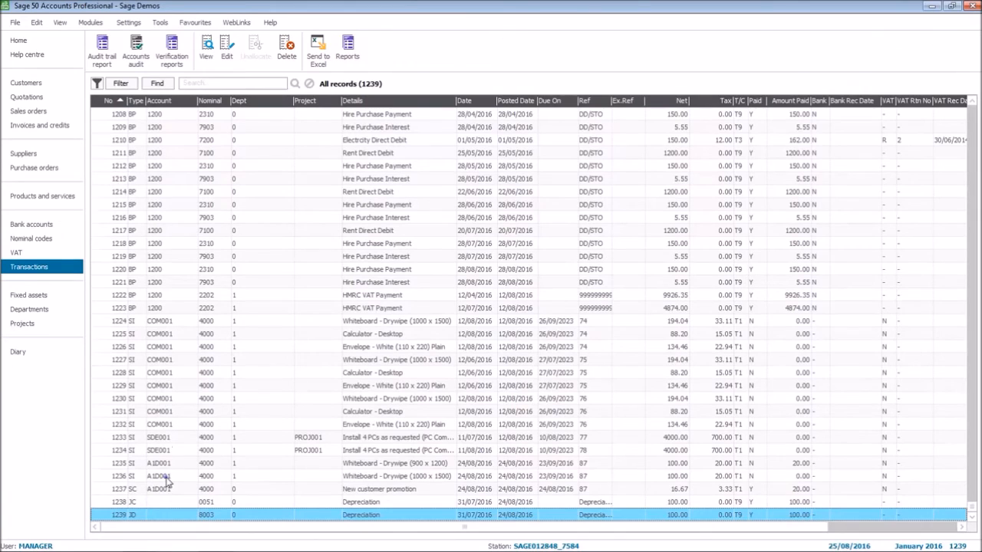
left_click(168, 480)
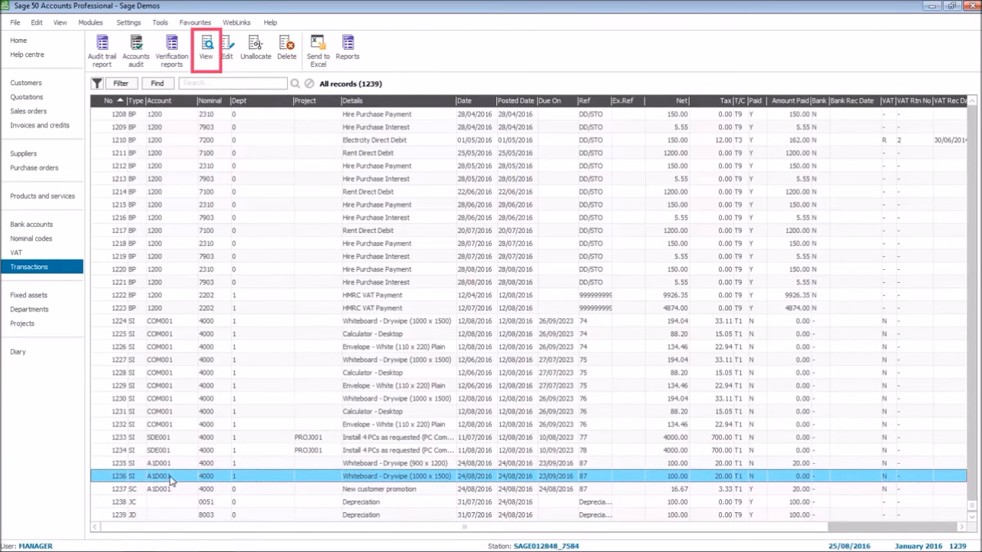
left_click(207, 55)
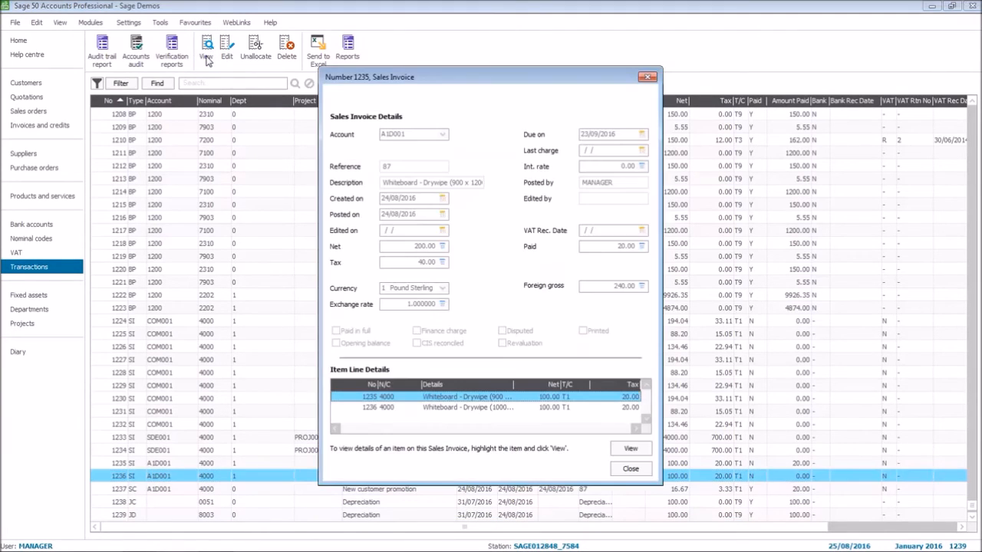